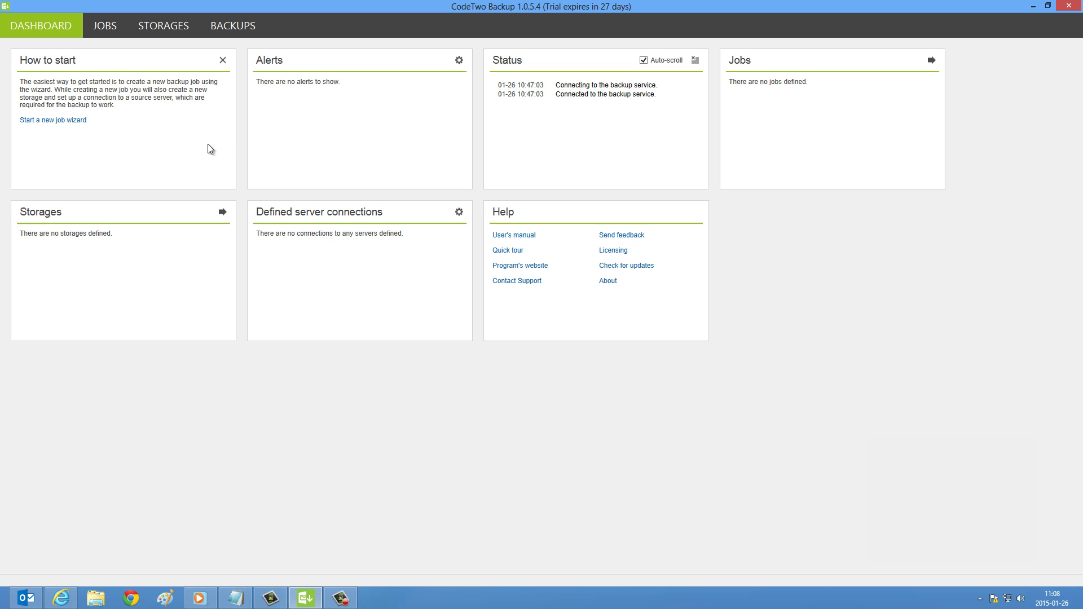
# Check the empty Jobs, Storages and Backups lists, then return to the Dashboard
pyautogui.click(104, 26)
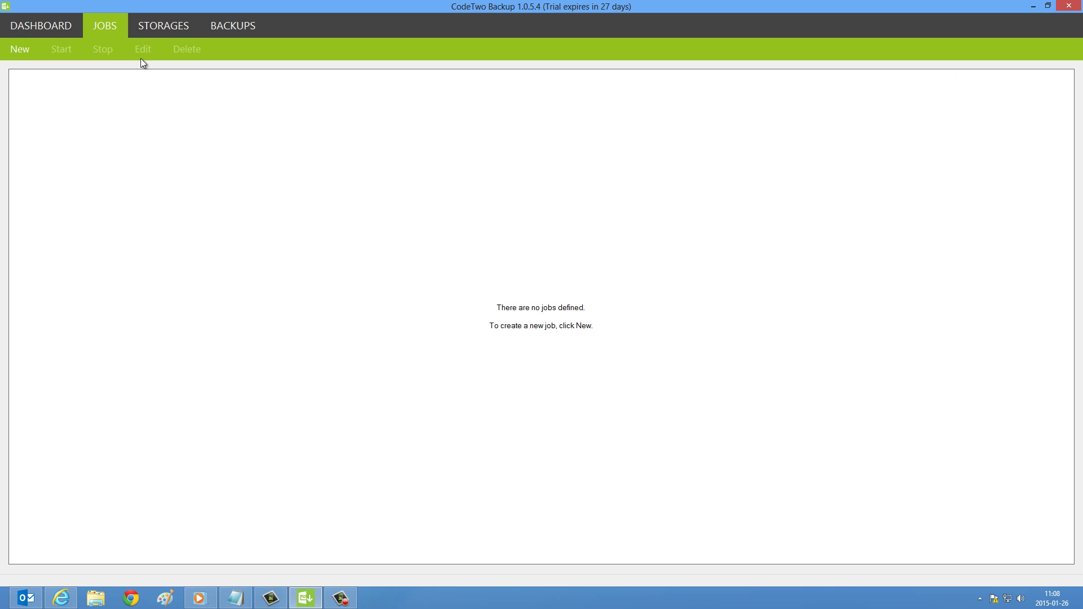
pyautogui.click(186, 26)
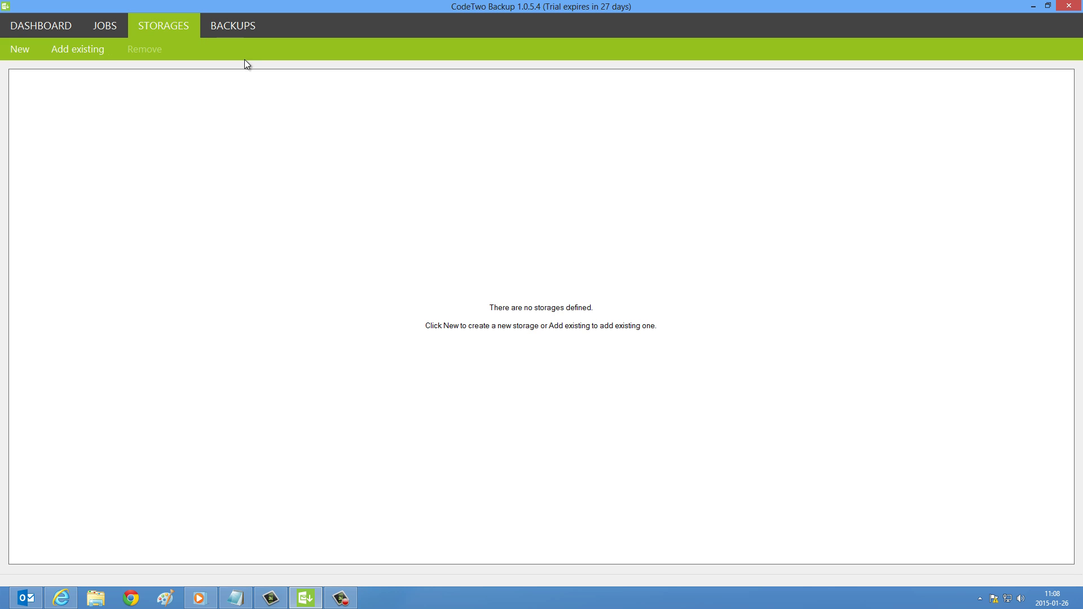
pyautogui.click(242, 29)
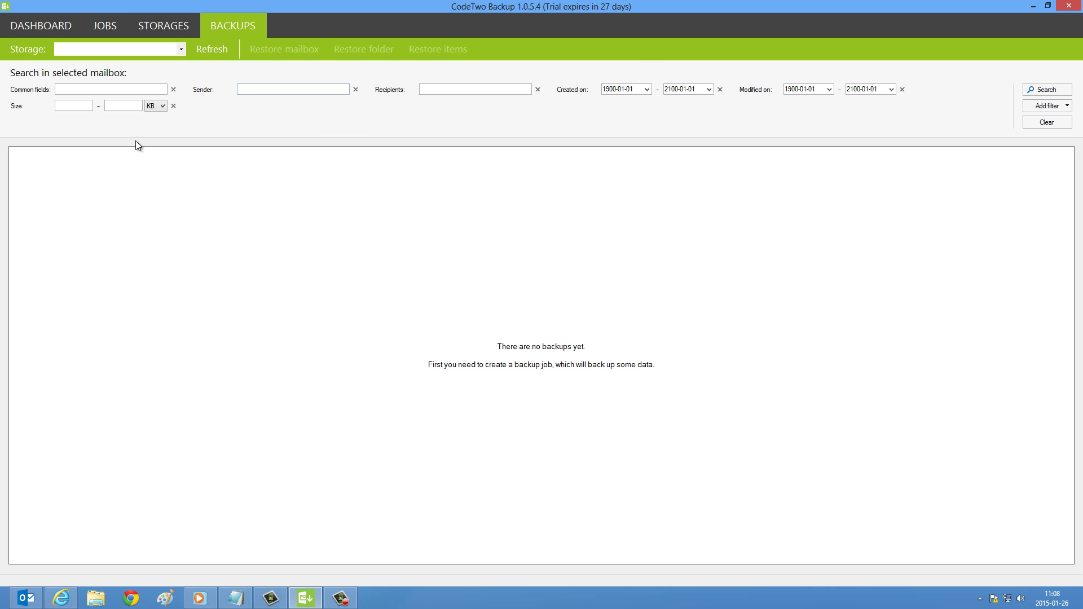
pyautogui.click(42, 27)
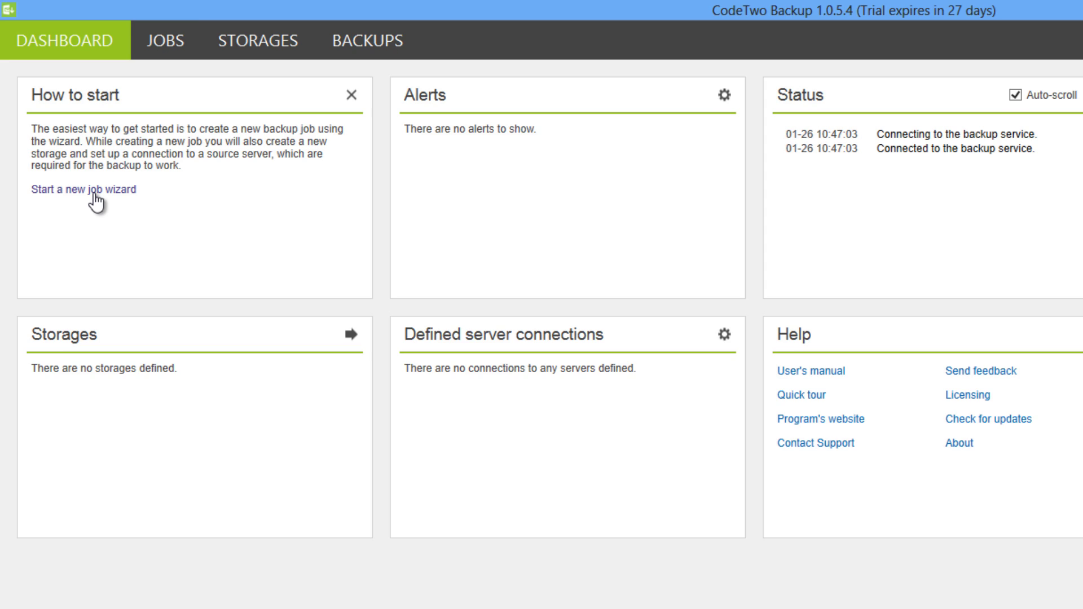
# Create a job named 'mybackup' as a continuous backup with the scheduler left disabled
pyautogui.click(94, 192)
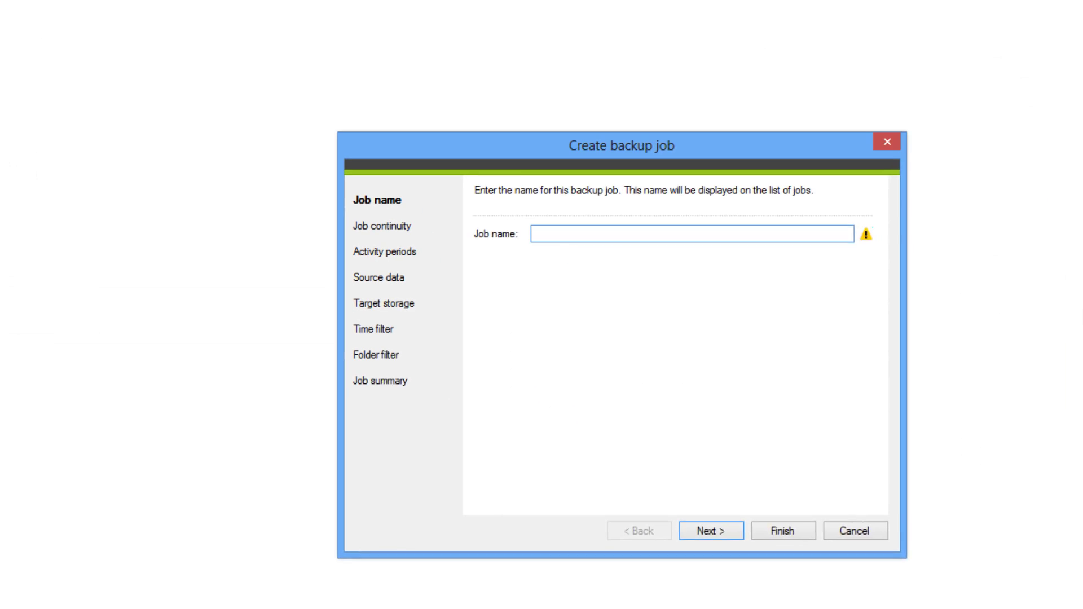
pyautogui.write('mybackup')
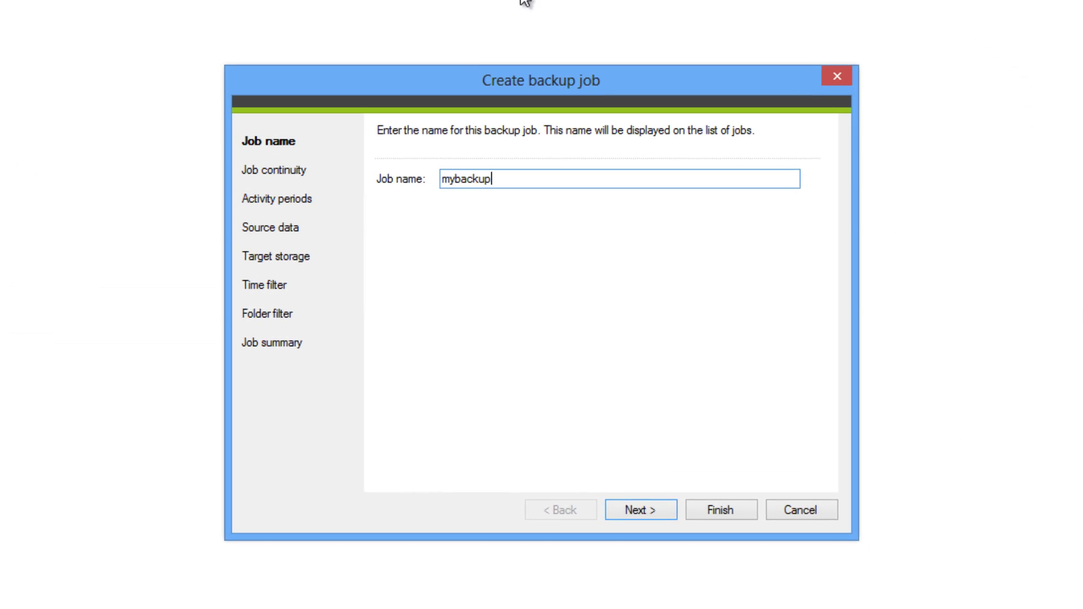
pyautogui.click(646, 534)
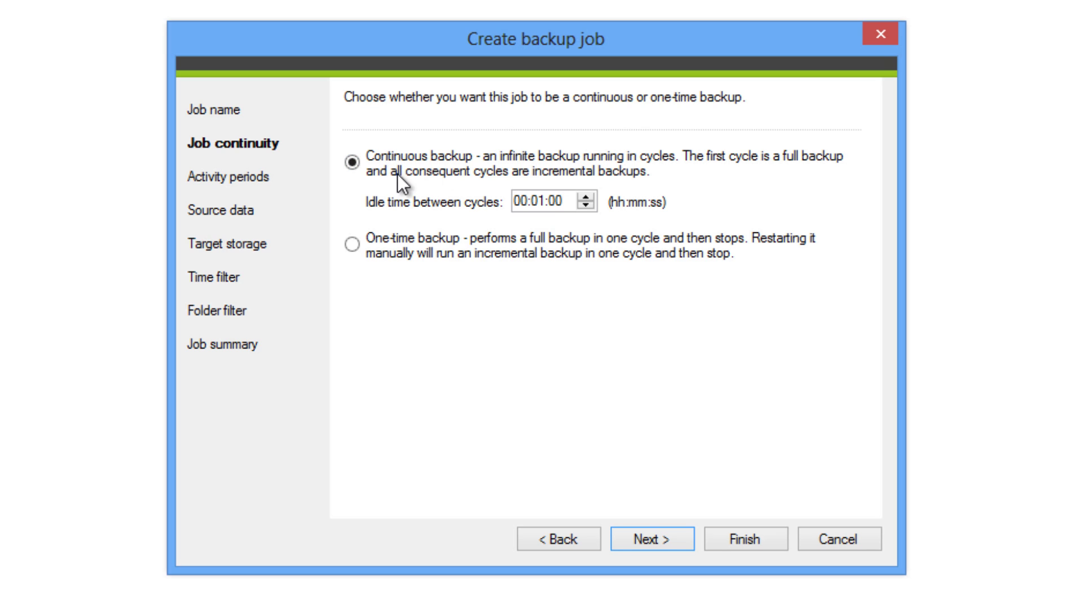
pyautogui.click(664, 539)
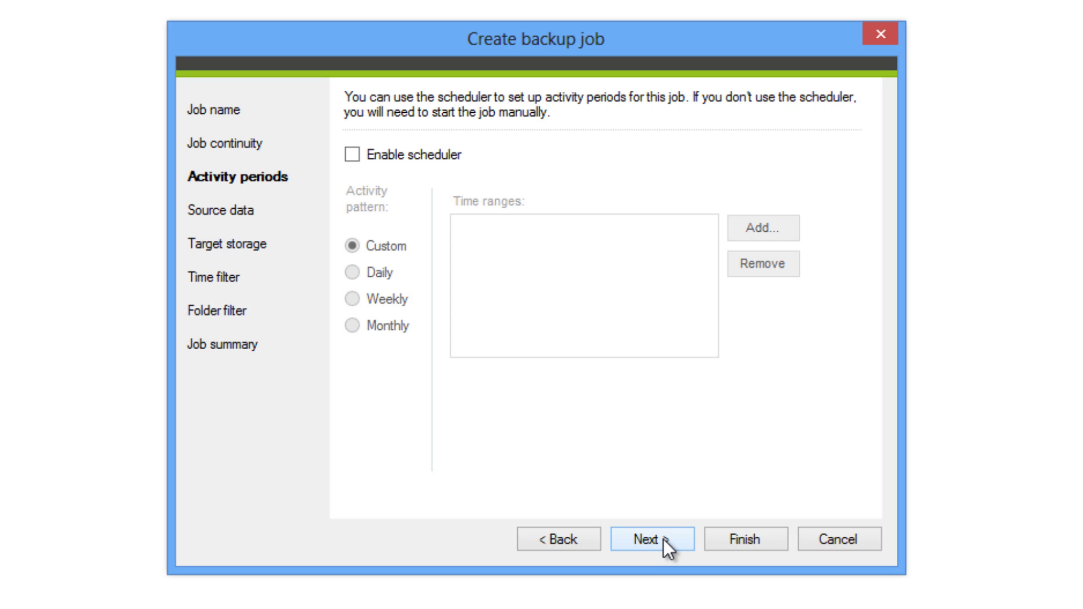
pyautogui.click(668, 540)
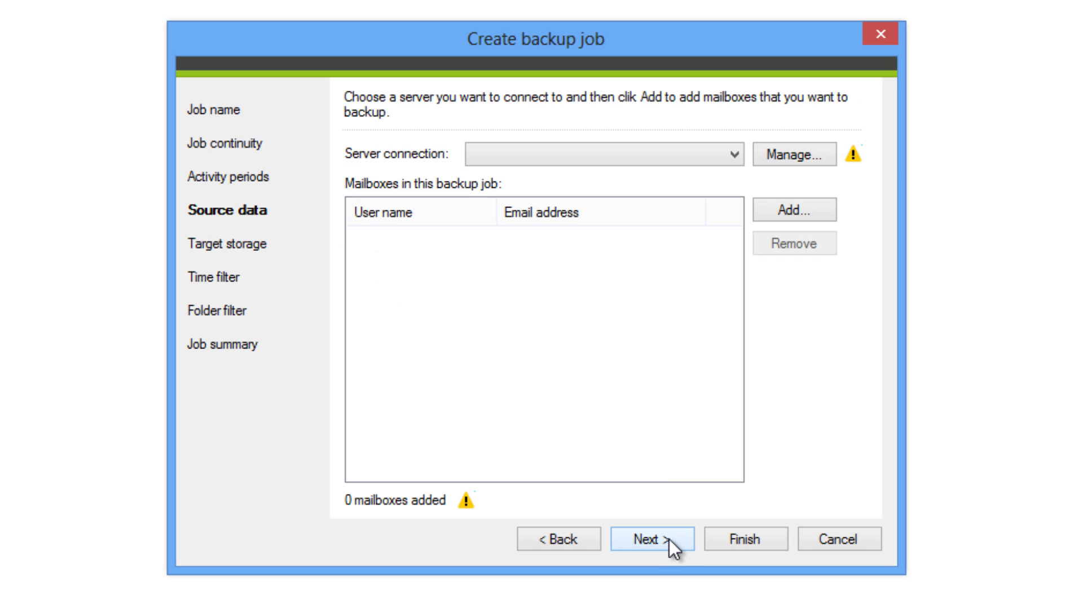
# Start a new Office 365 server connection from the connection manager
pyautogui.click(801, 157)
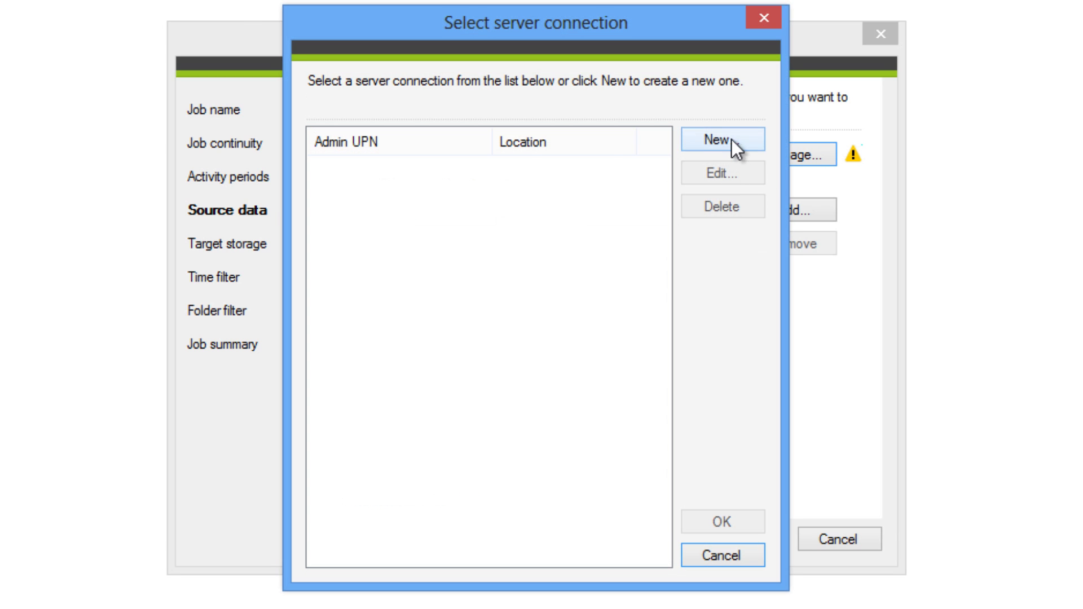
pyautogui.click(732, 140)
pyautogui.click(520, 334)
pyautogui.click(713, 500)
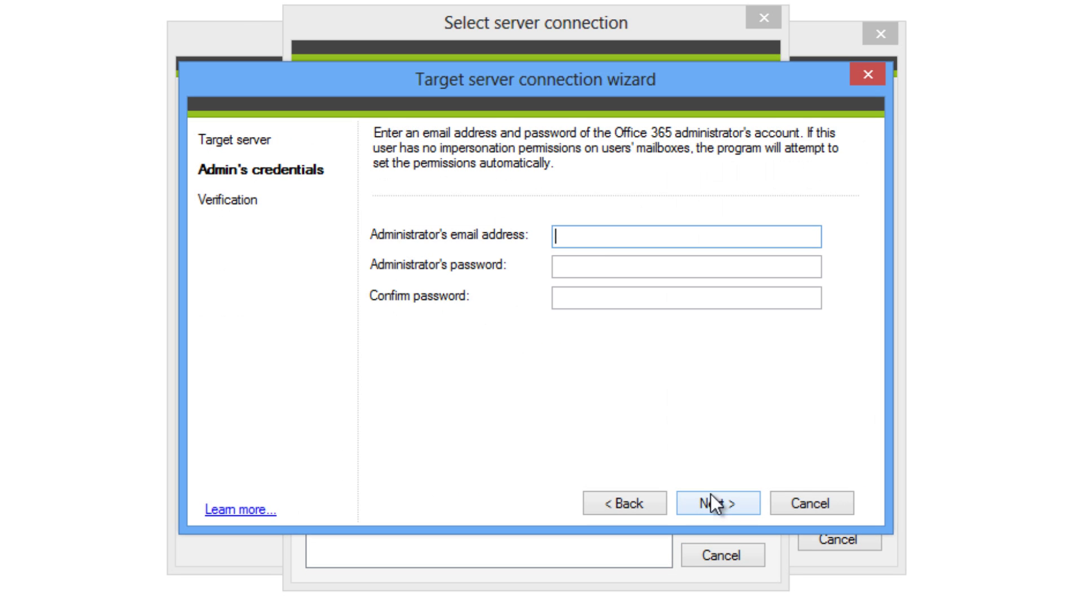
pyautogui.click(615, 268)
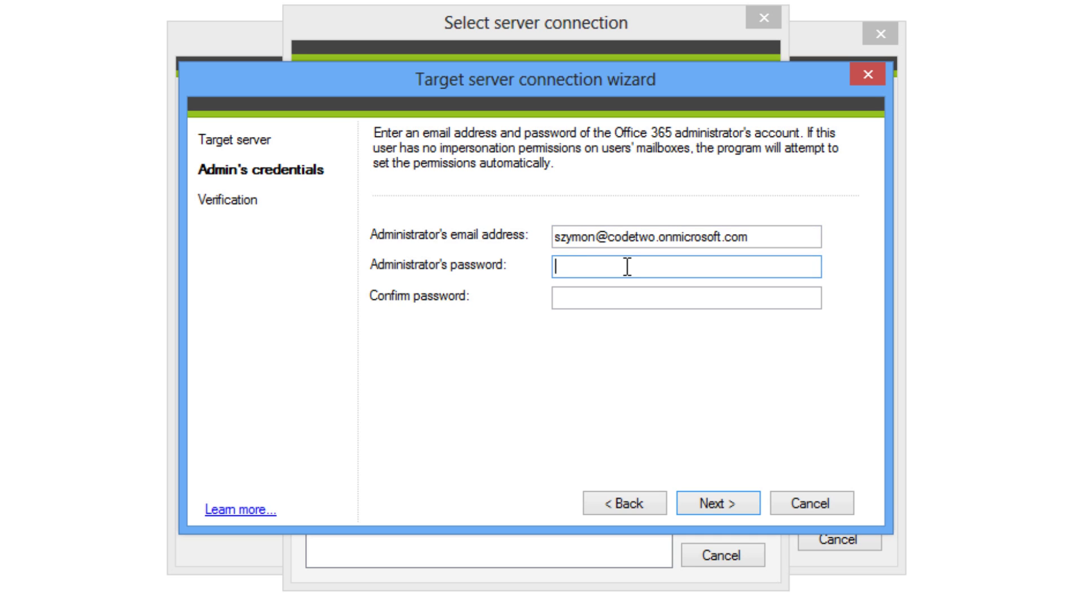
pyautogui.write('**************')
pyautogui.write('**')
pyautogui.press('Tab')
pyautogui.write('*****')
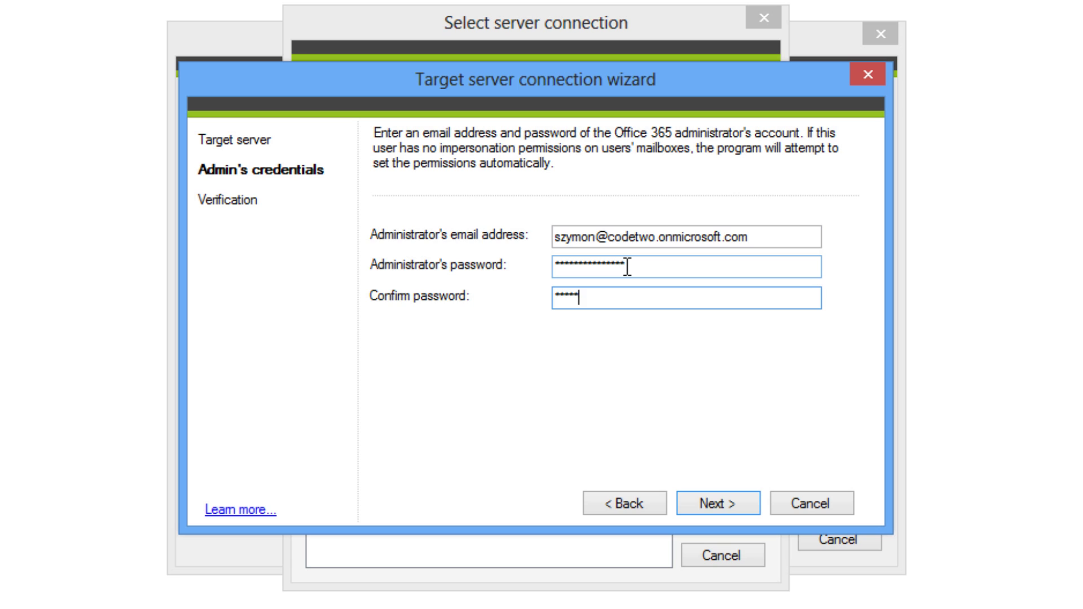
pyautogui.write('***********')
pyautogui.click(736, 499)
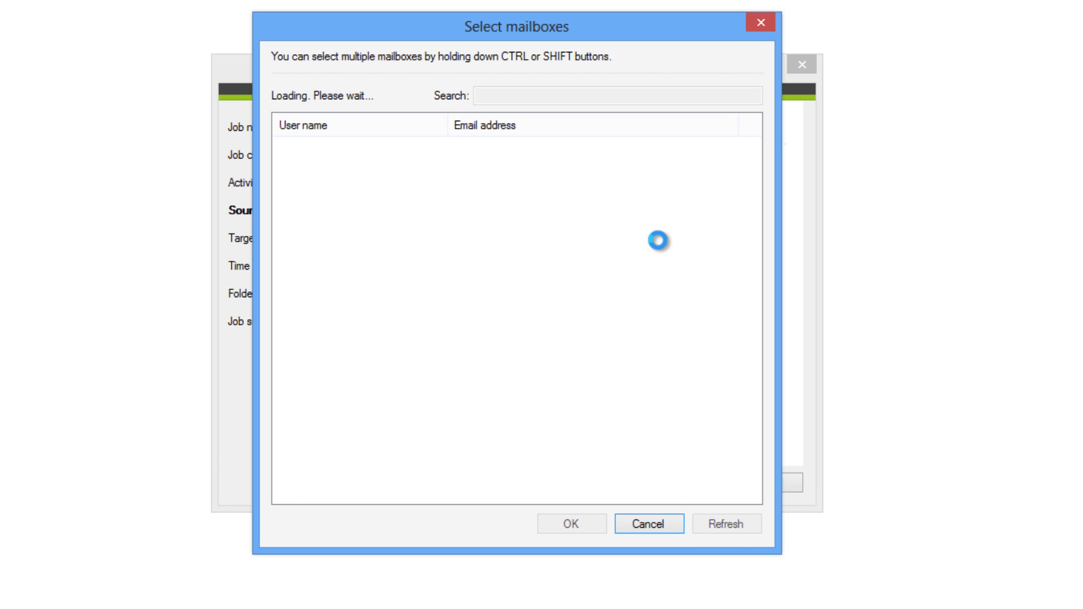
# Add mailboxes aaron and adam to the job and proceed to target storage
pyautogui.click(303, 147)
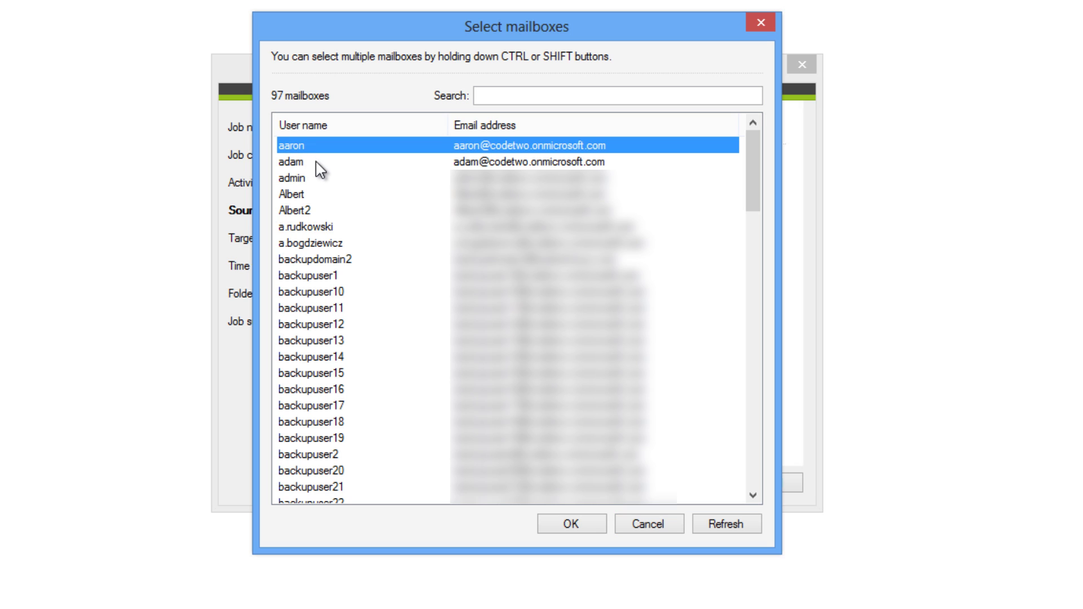
pyautogui.keyDown('ctrl'); pyautogui.click(316, 162); pyautogui.keyUp('ctrl')
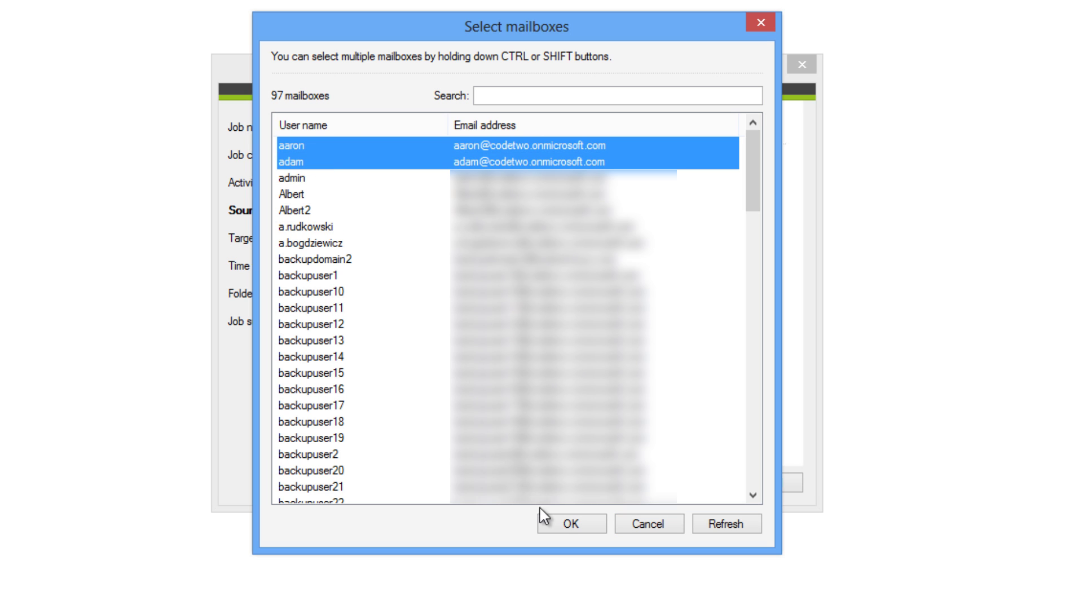
pyautogui.click(570, 525)
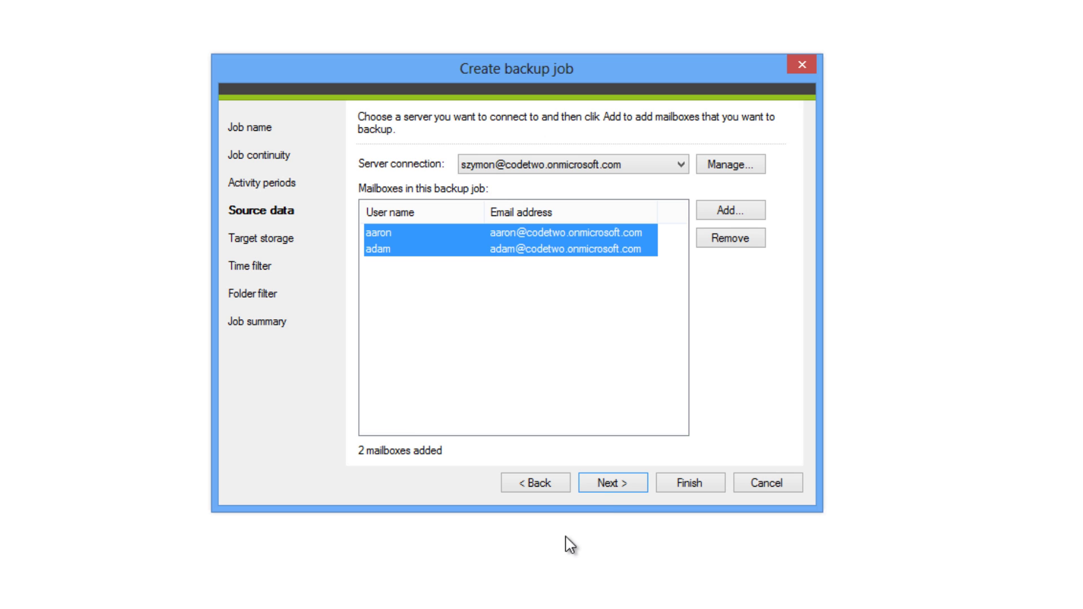
pyautogui.click(605, 487)
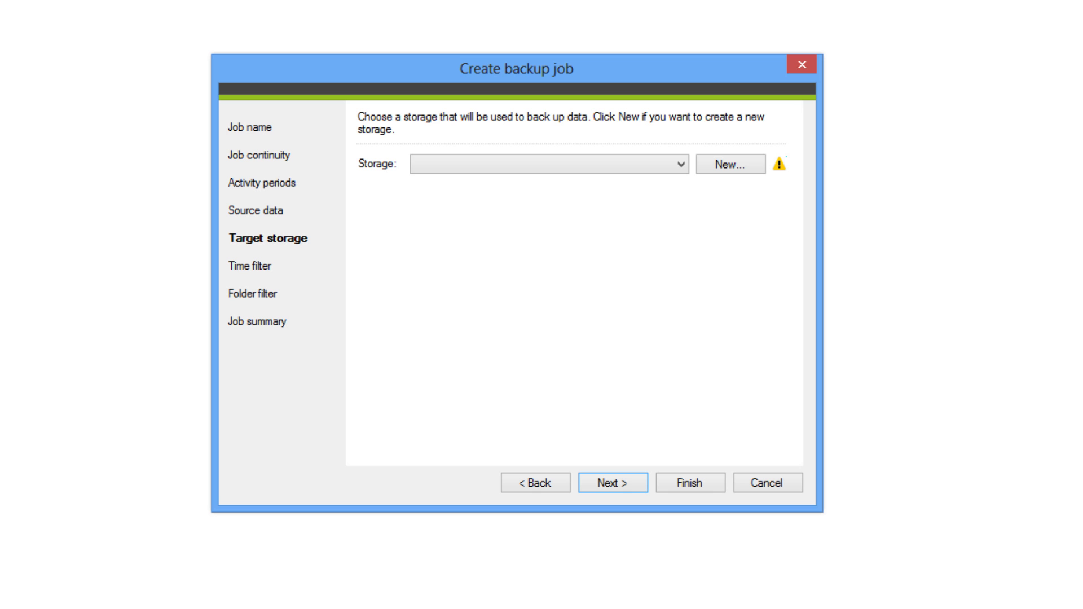
# Create a new storage at D:\CodeTwo Backup as the job's target
pyautogui.click(718, 165)
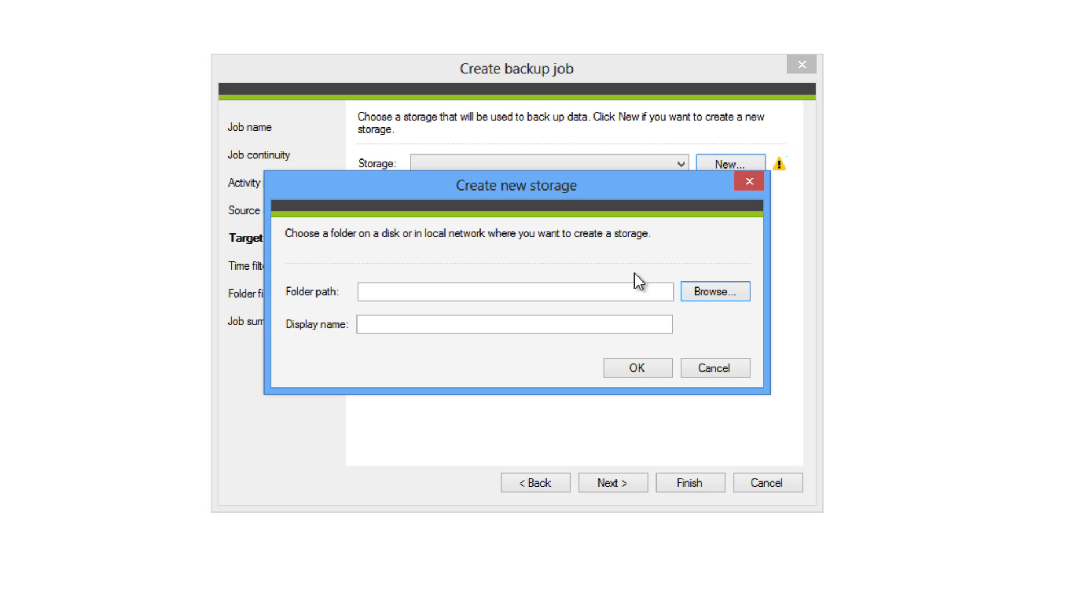
pyautogui.click(699, 293)
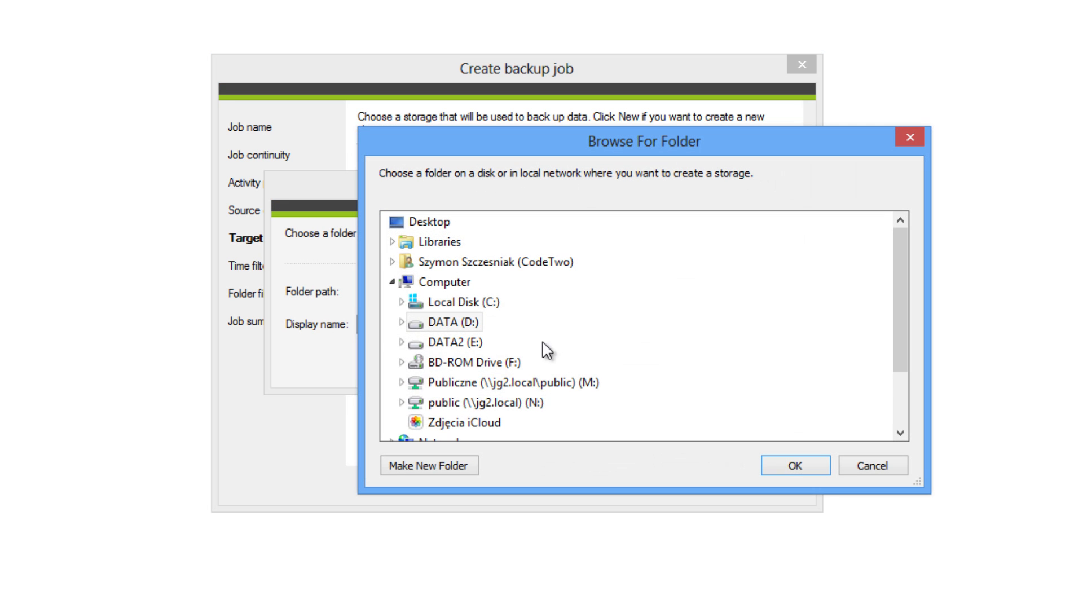
pyautogui.doubleClick(405, 328)
pyautogui.click(457, 257)
pyautogui.click(817, 472)
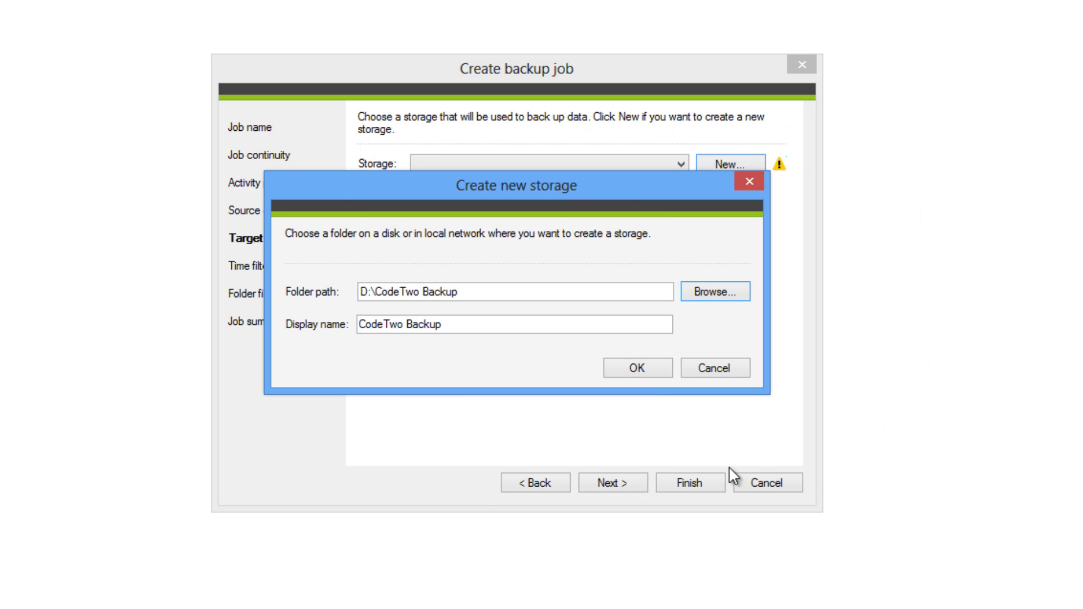
pyautogui.click(648, 372)
pyautogui.click(636, 484)
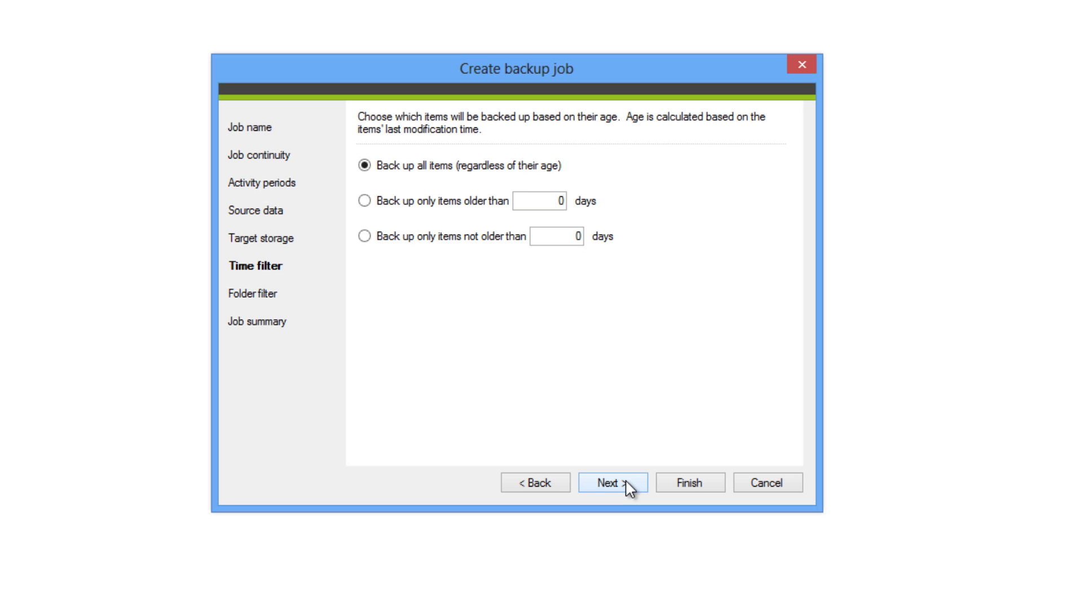
# Leave time and folder filters at defaults and finish the mybackup job
pyautogui.click(636, 488)
pyautogui.click(636, 488)
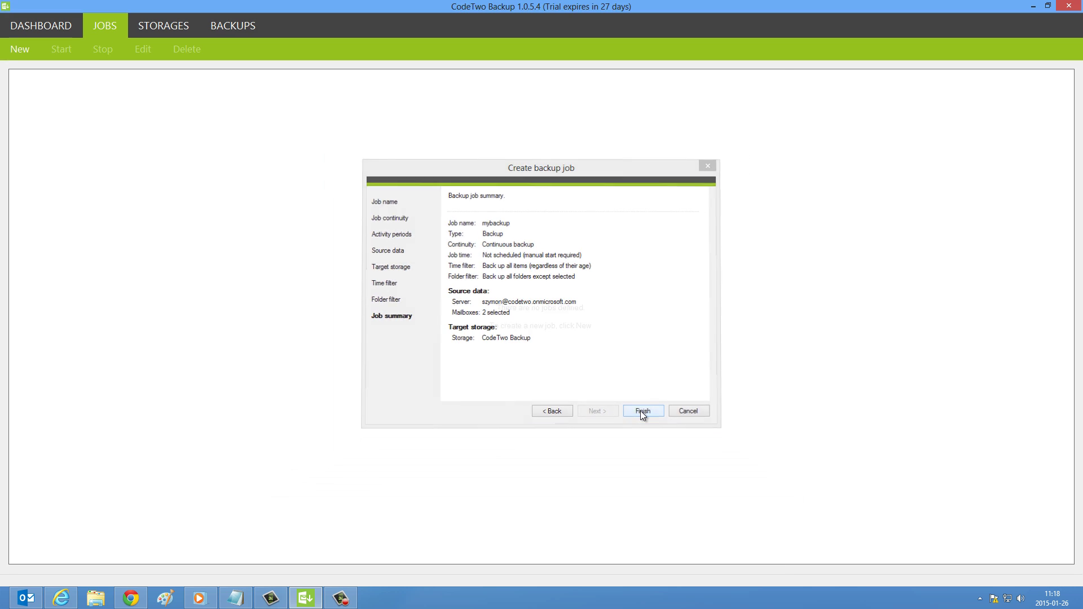
pyautogui.click(669, 456)
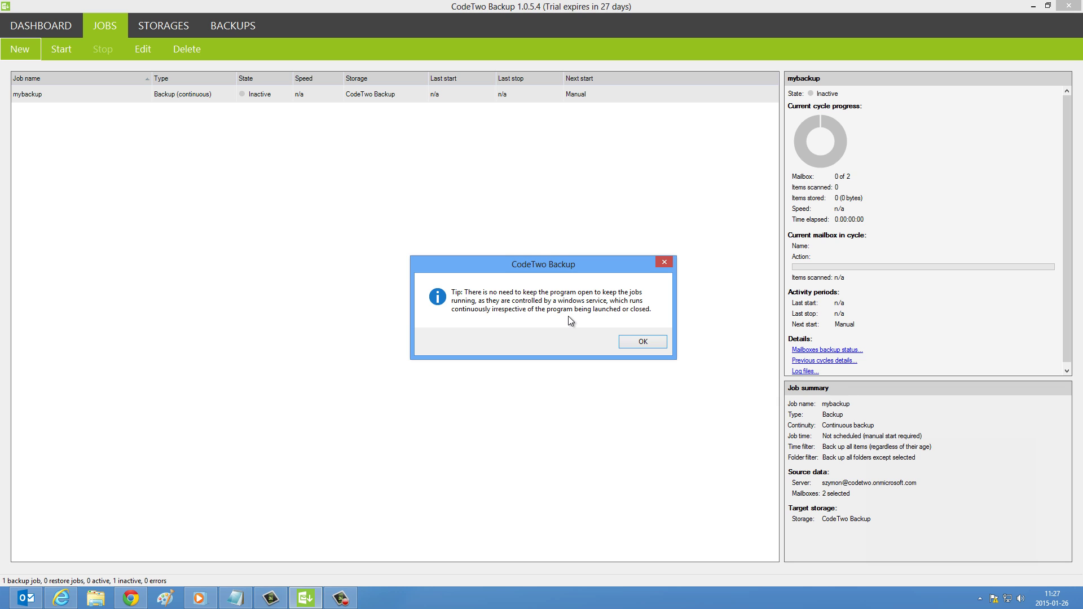
# Dismiss the background-service tip and start mybackup immediately
pyautogui.click(635, 339)
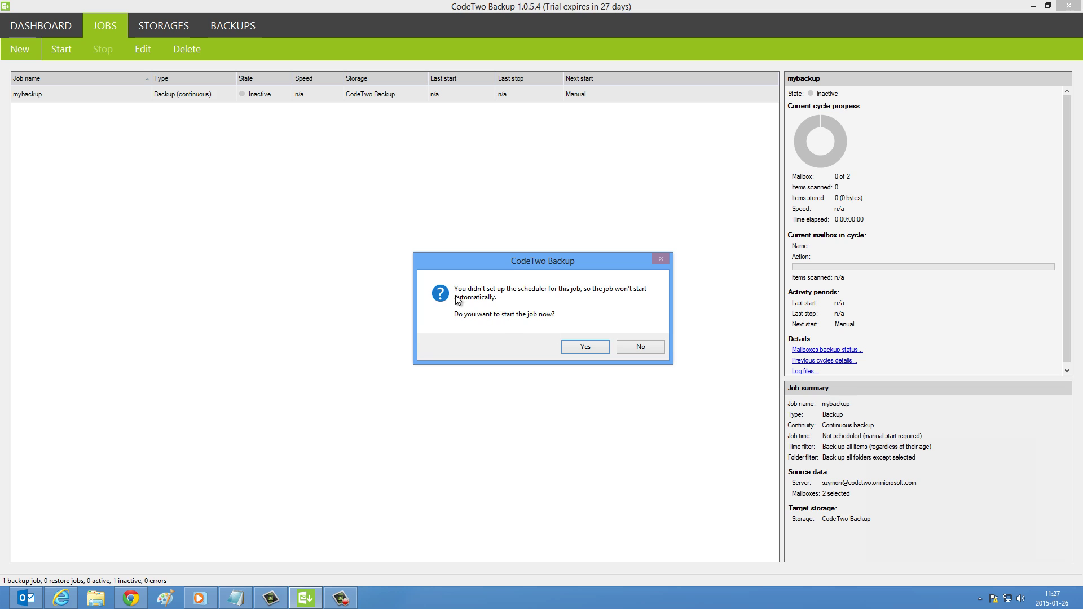
pyautogui.click(573, 346)
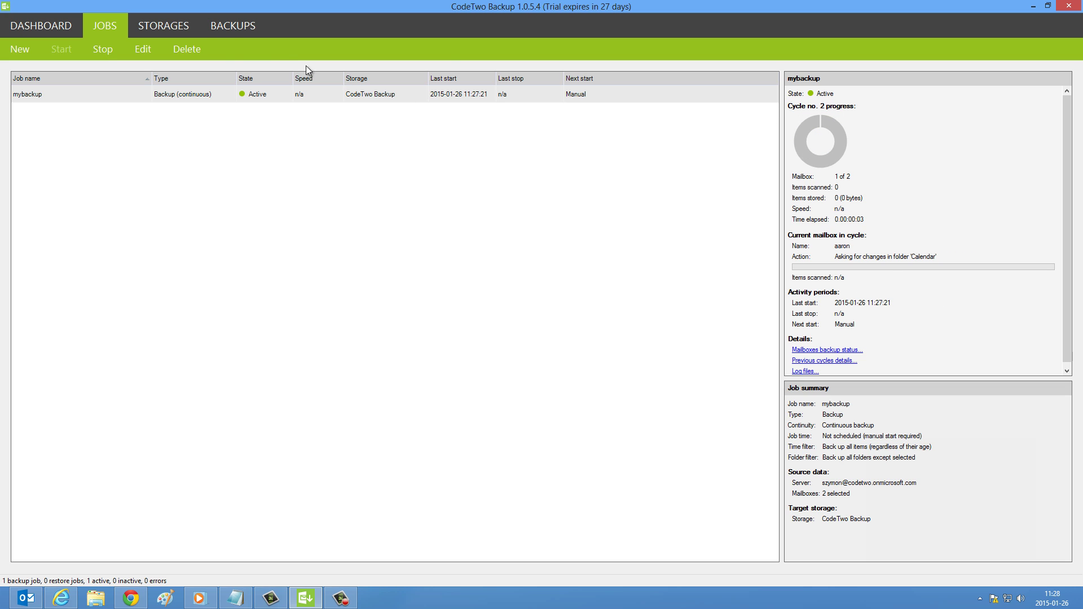
# Browse aaron's backed-up Calendar, Contacts and Inbox, checking a message's available versions
pyautogui.click(237, 28)
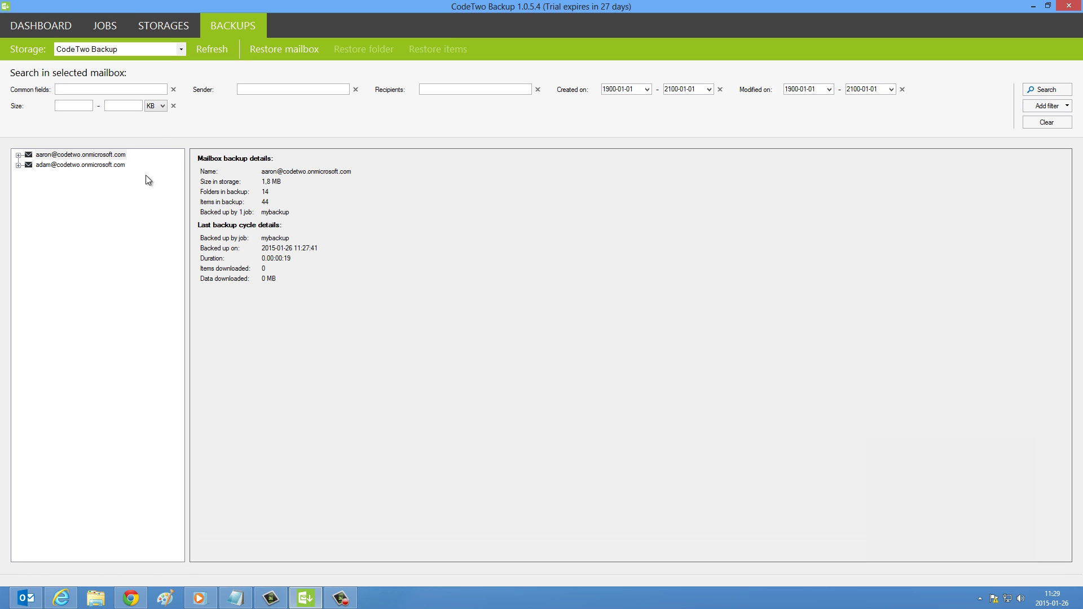
pyautogui.click(19, 155)
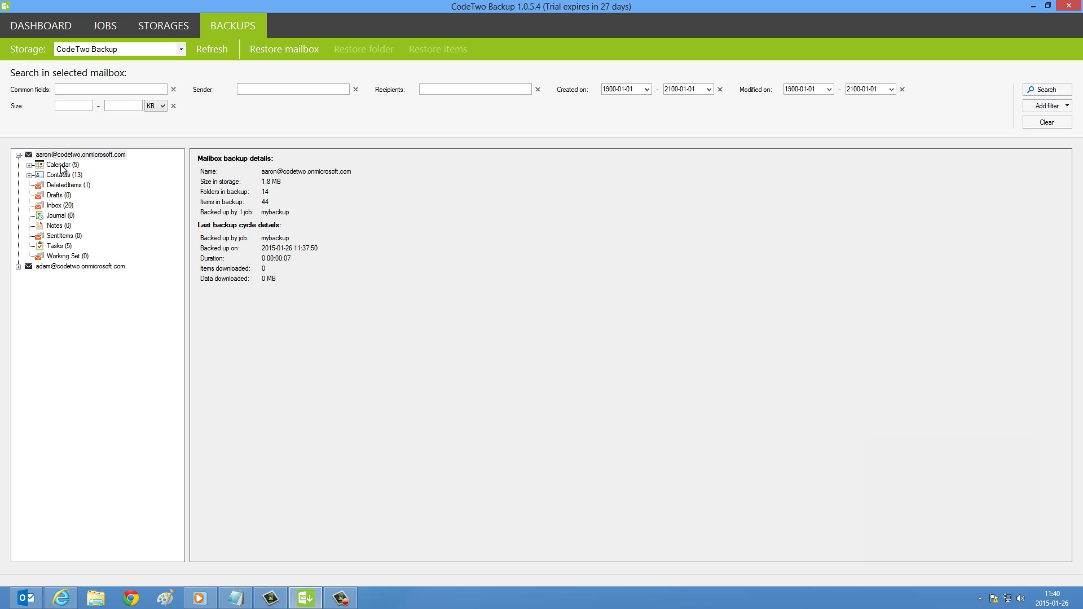
pyautogui.click(62, 166)
pyautogui.click(70, 174)
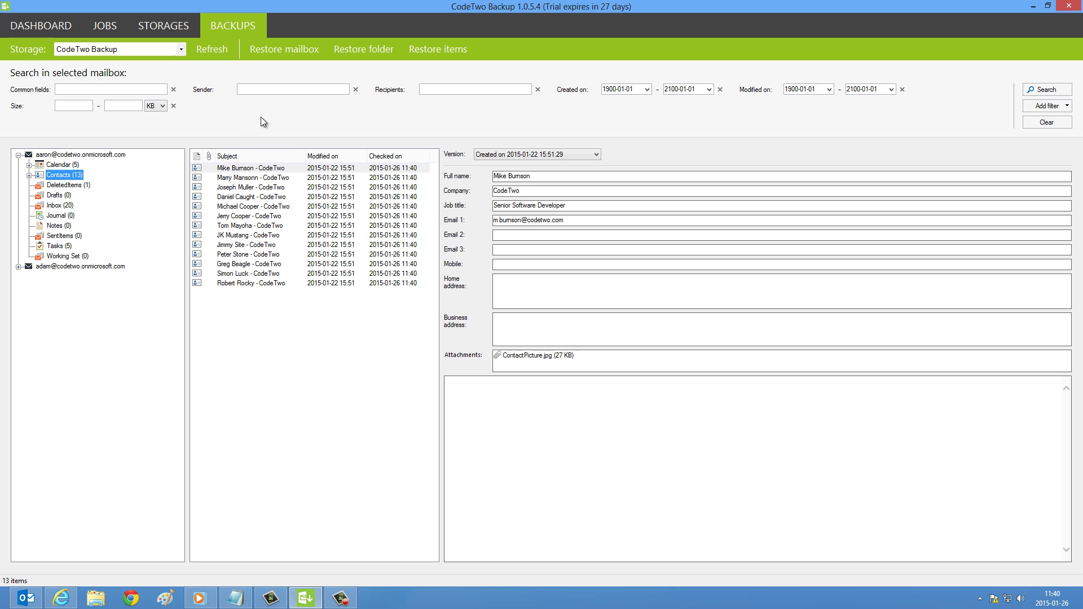
pyautogui.click(61, 206)
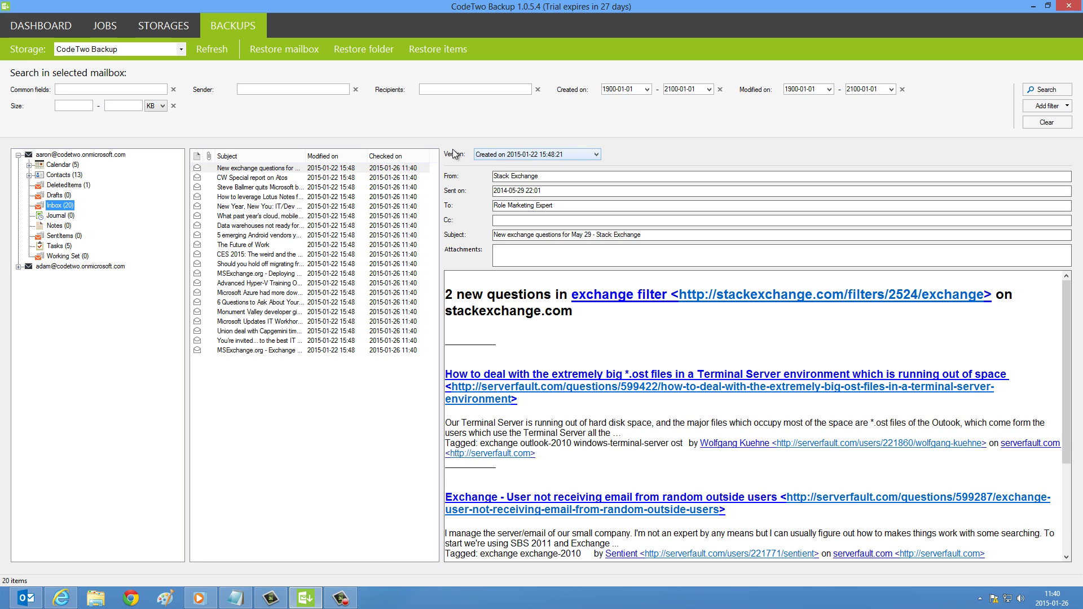
pyautogui.click(495, 153)
# Configure an Inbox restore to its original location through the Office 365 connection, keeping default options
pyautogui.rightClick(68, 207)
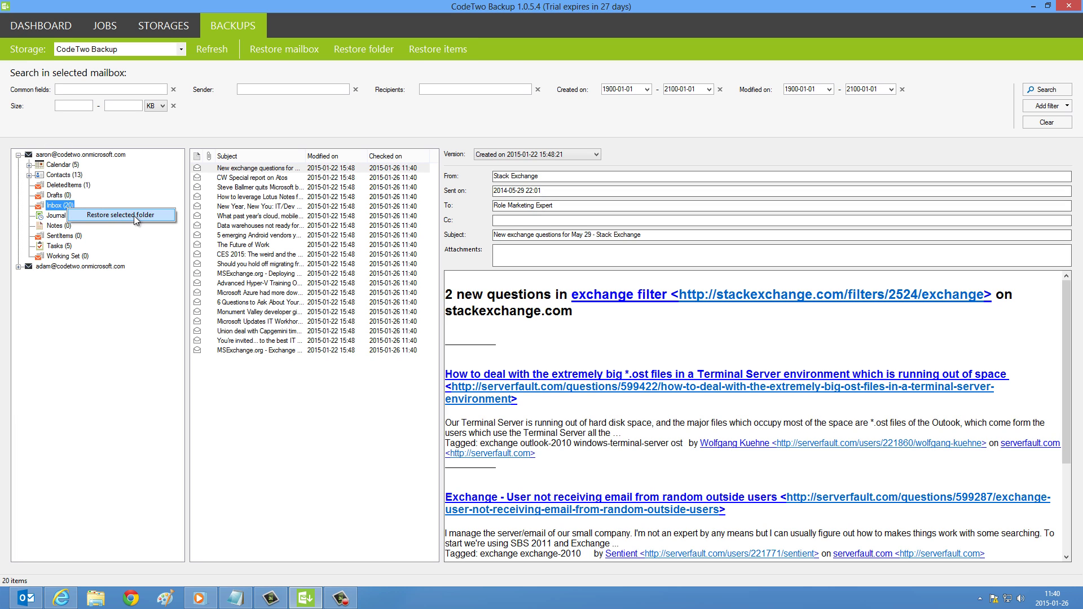
pyautogui.click(150, 217)
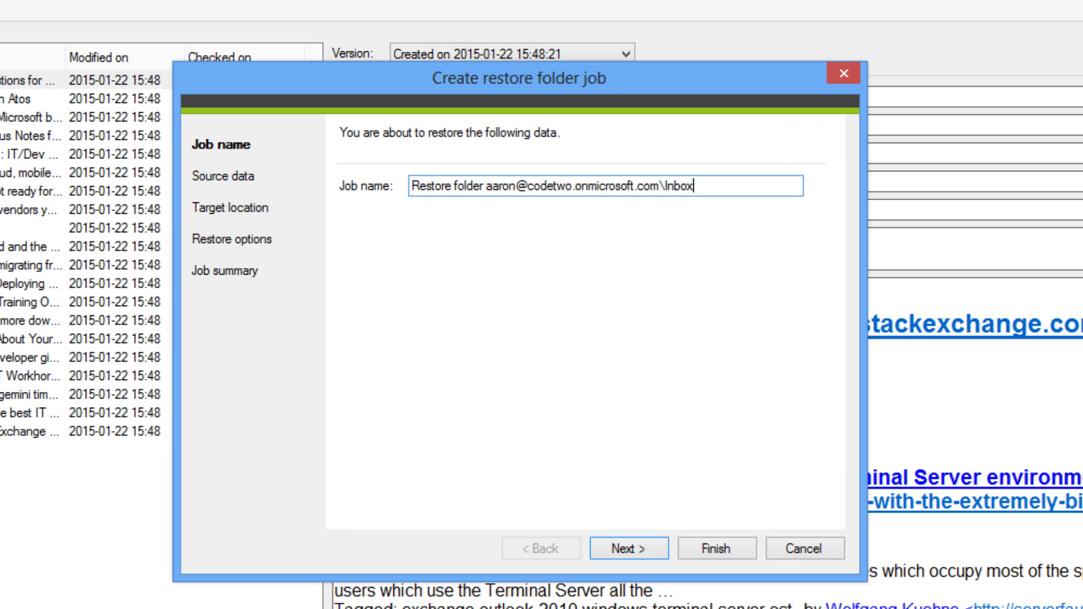
pyautogui.click(631, 549)
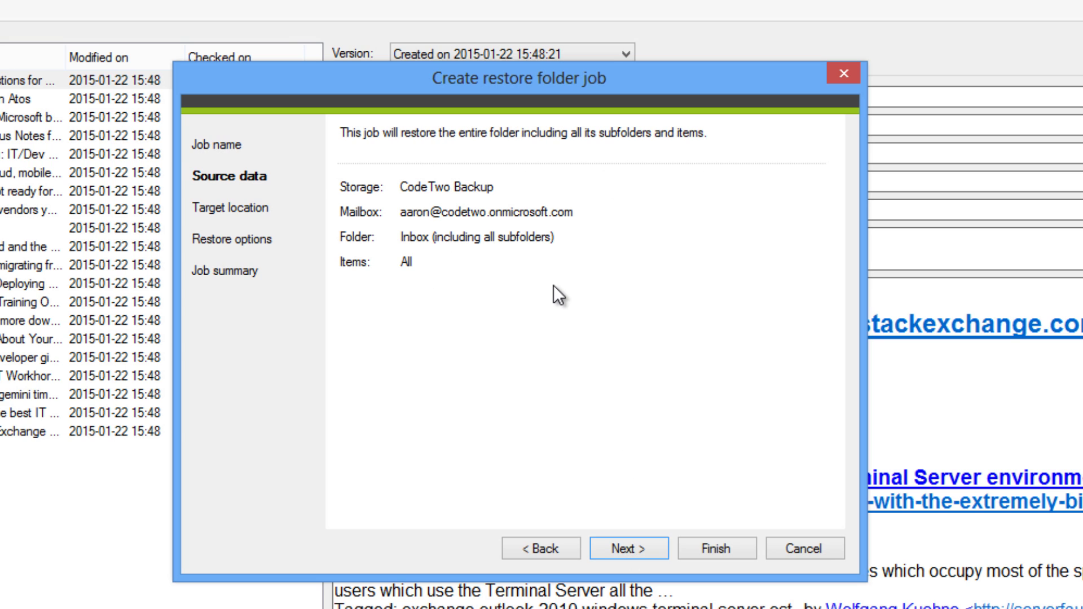
pyautogui.click(629, 548)
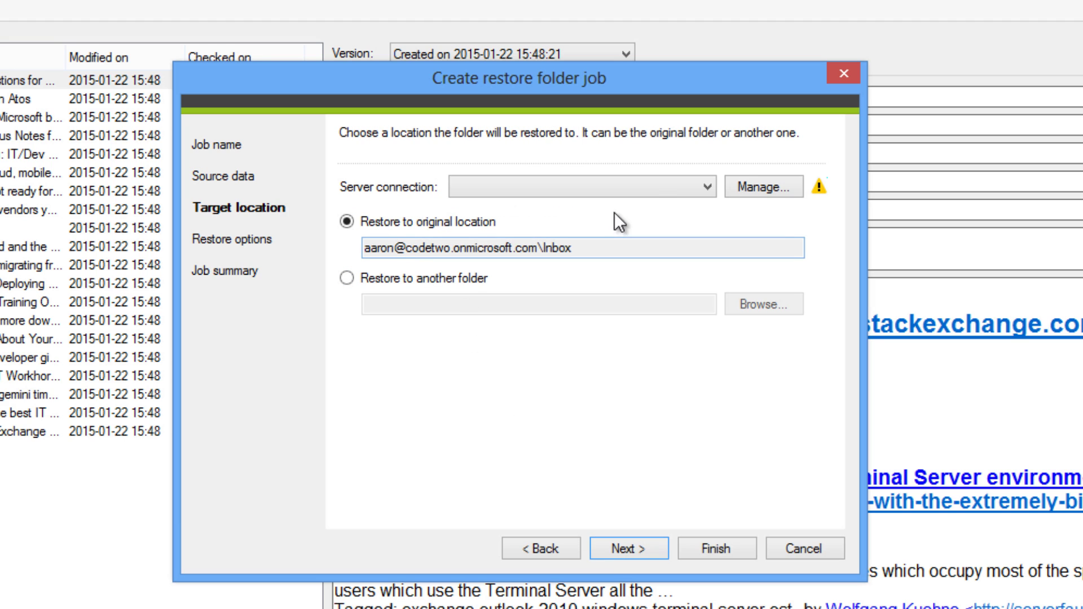
pyautogui.click(626, 191)
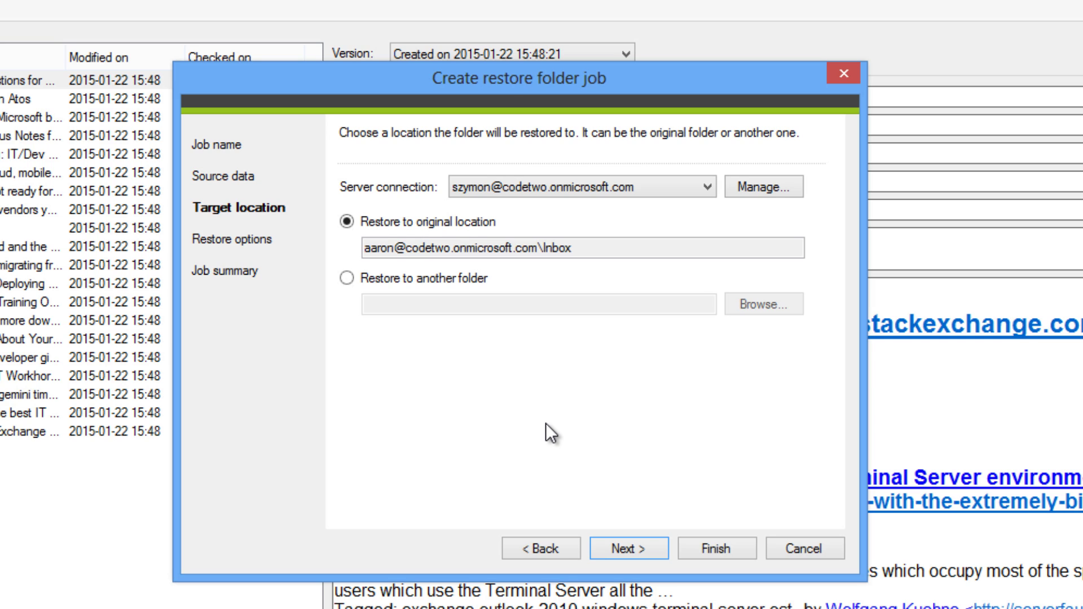
pyautogui.click(627, 547)
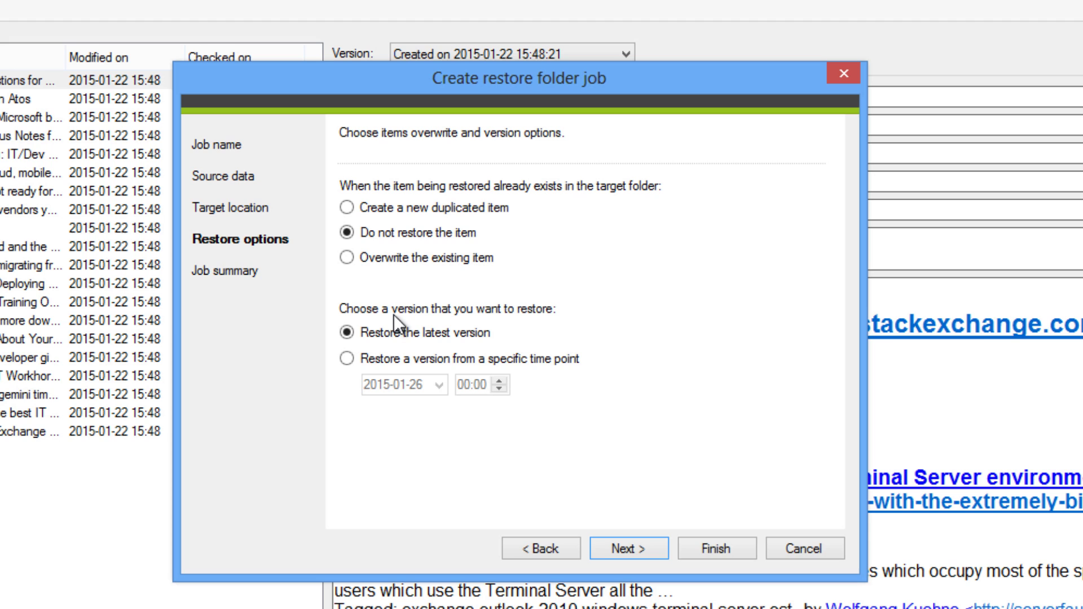
pyautogui.click(637, 549)
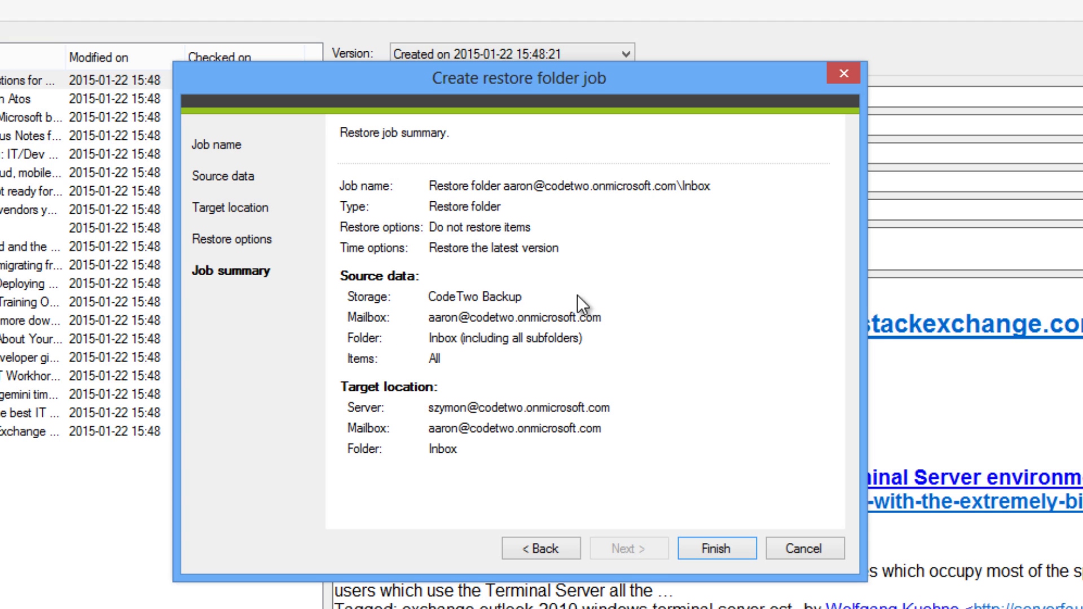
# Finish and start the Inbox restore job, then view Storages once it completes
pyautogui.click(703, 546)
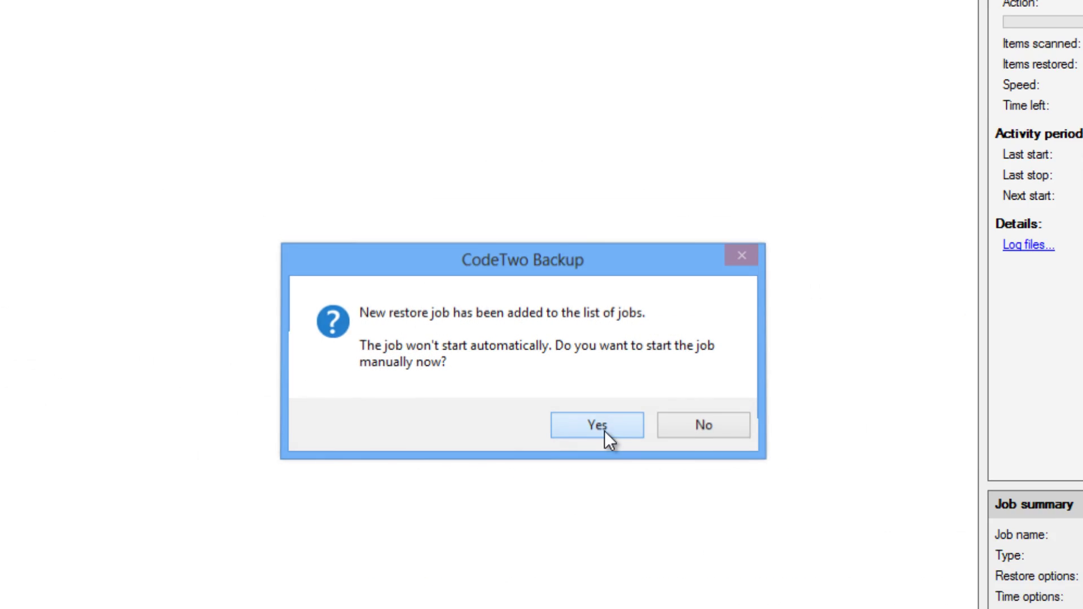
pyautogui.click(602, 430)
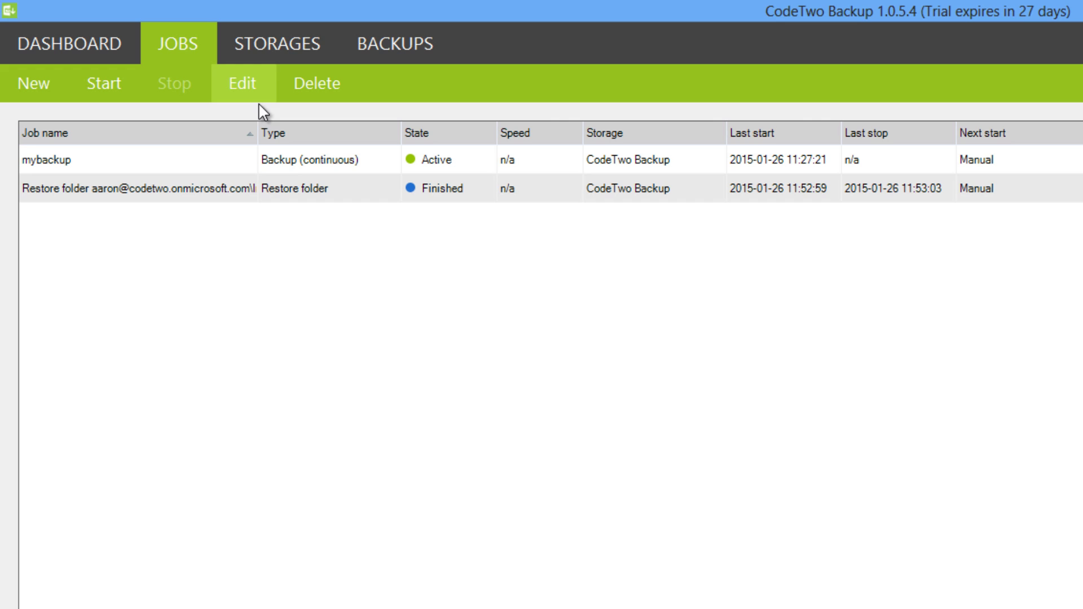
pyautogui.click(273, 45)
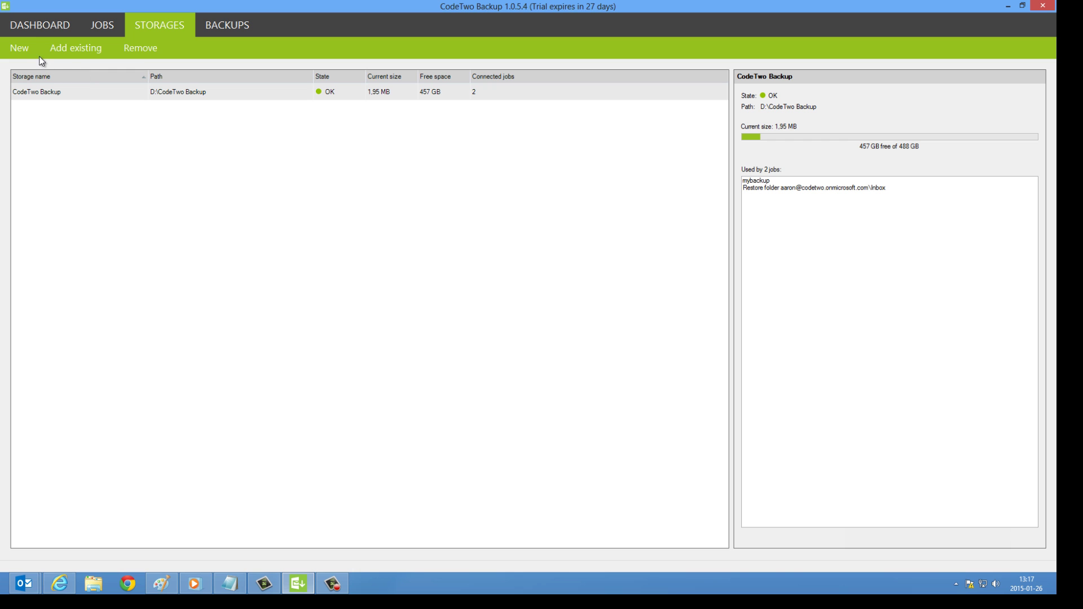
# Return to the dashboard to review the mybackup job, the finished Inbox restore and the storage
pyautogui.click(49, 26)
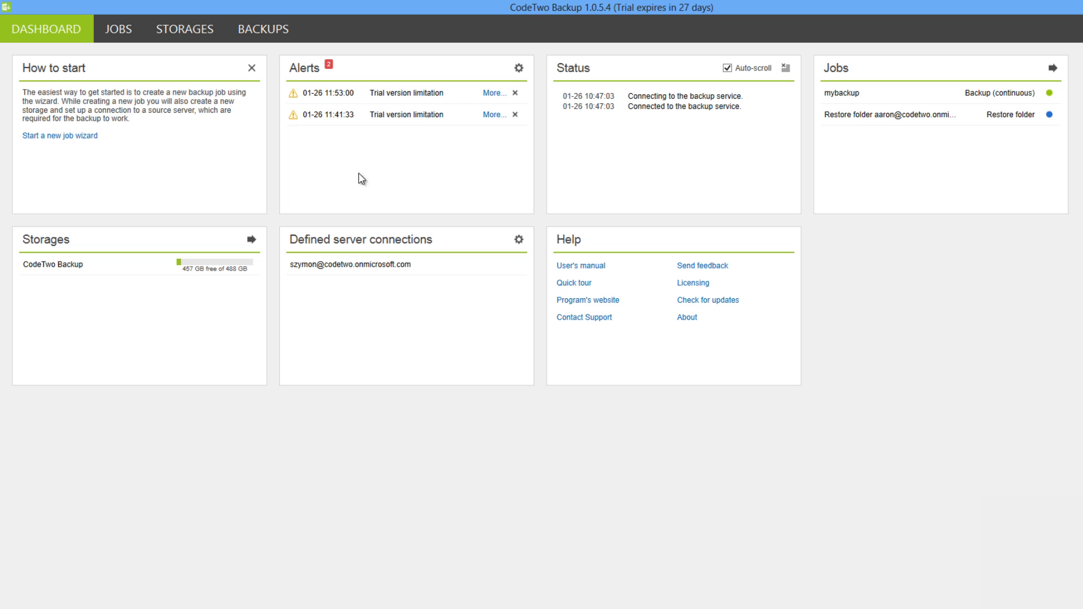